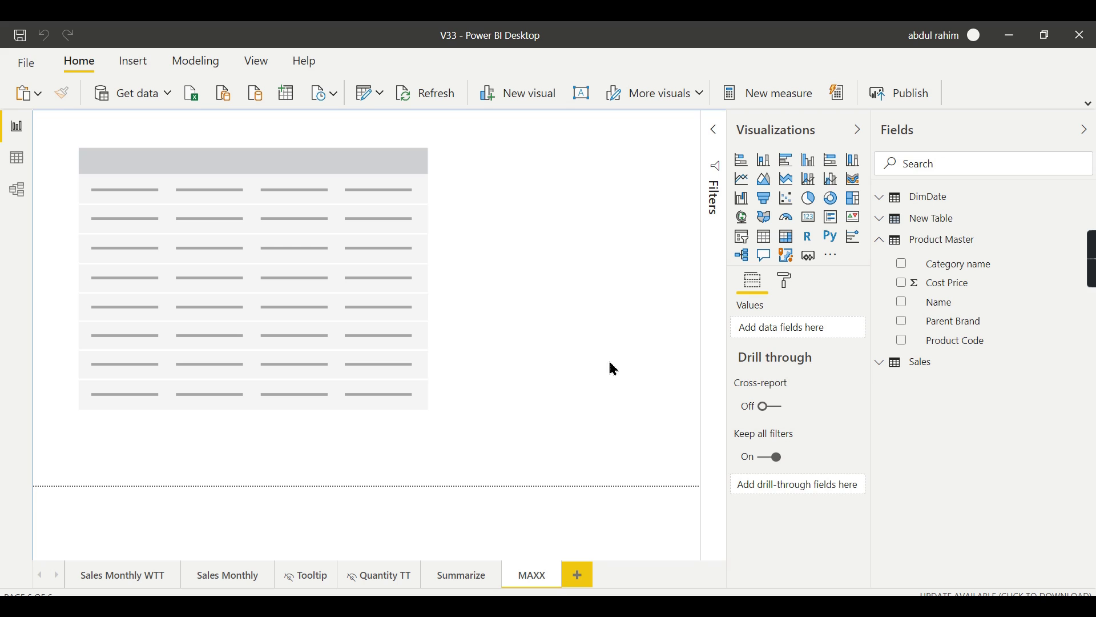
Add the Category name field from Product Master to the empty table visual.
left_click(415, 340)
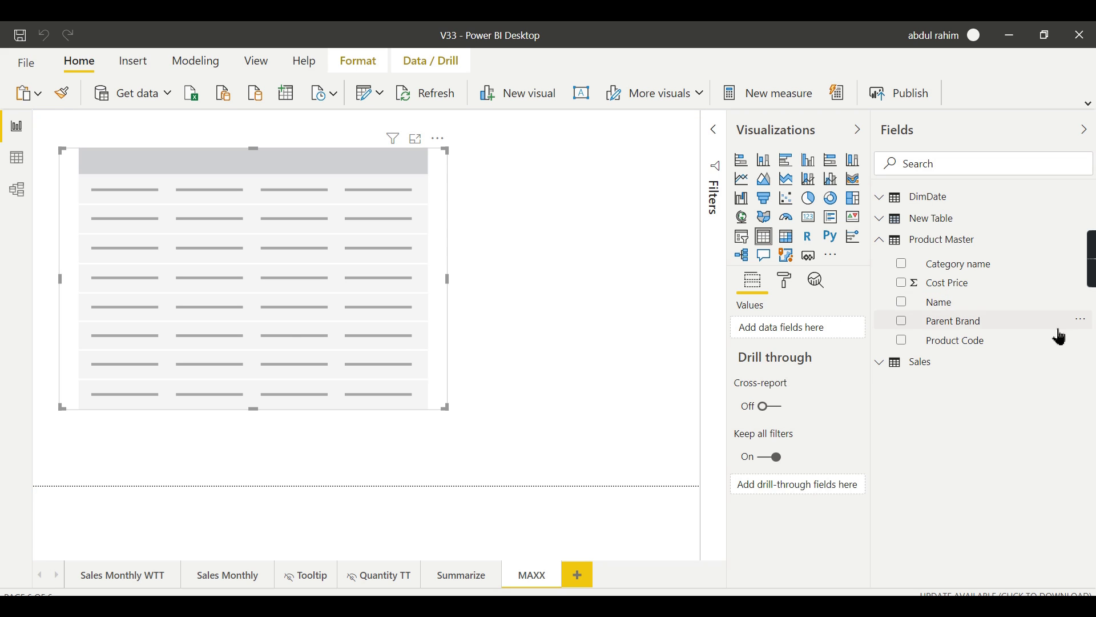
left_click(902, 266)
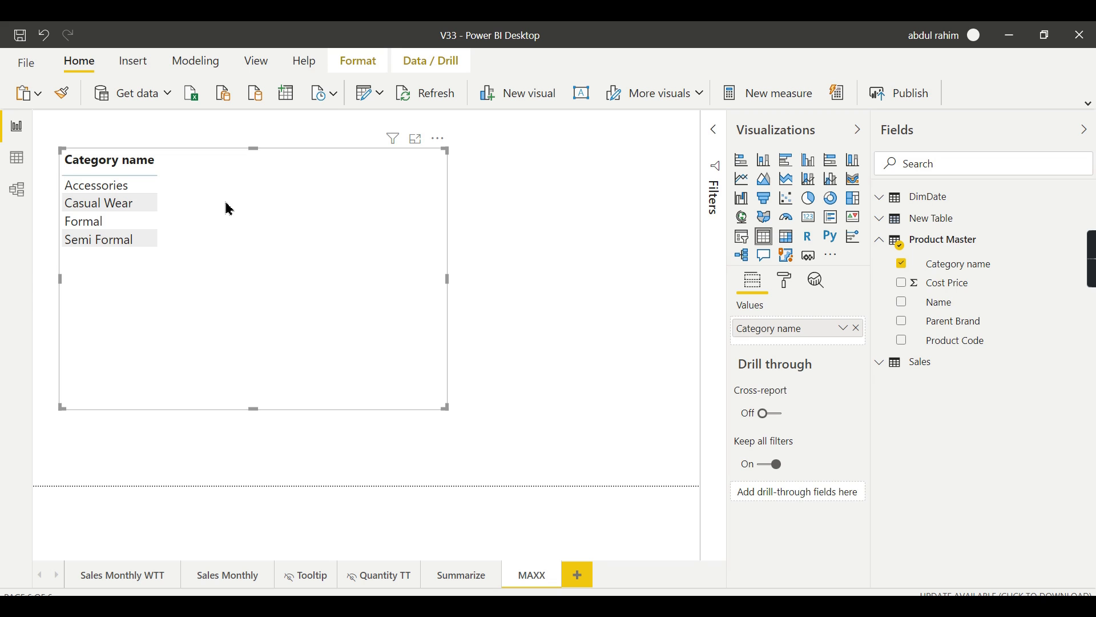
Try the Name field in the table visual summarized as Count (Distinct), and remove it again.
left_click(903, 302)
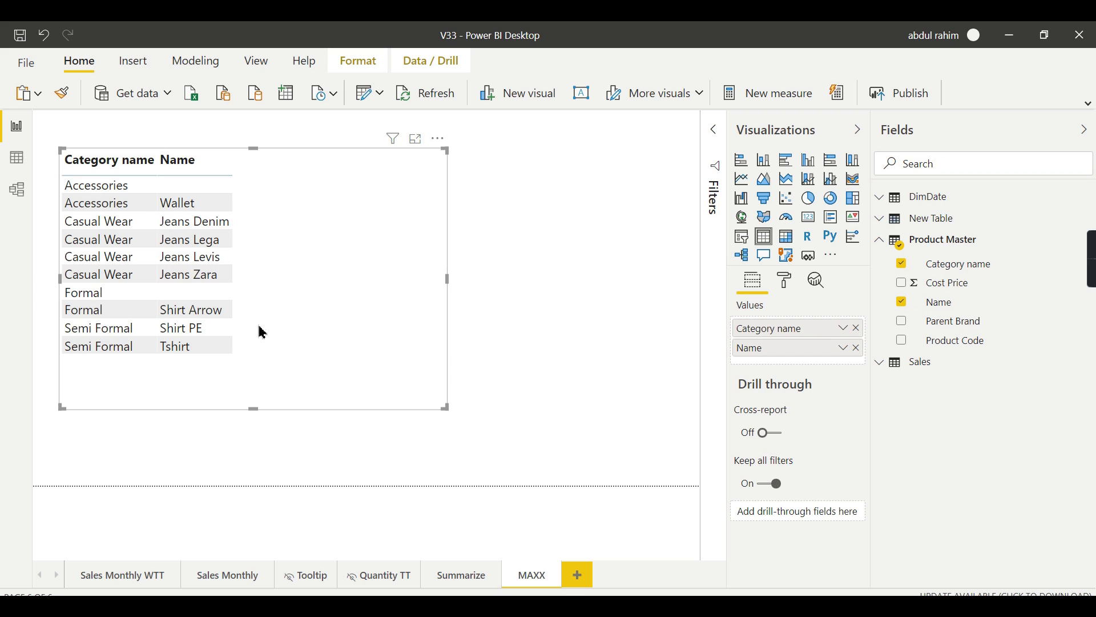
left_click(844, 349)
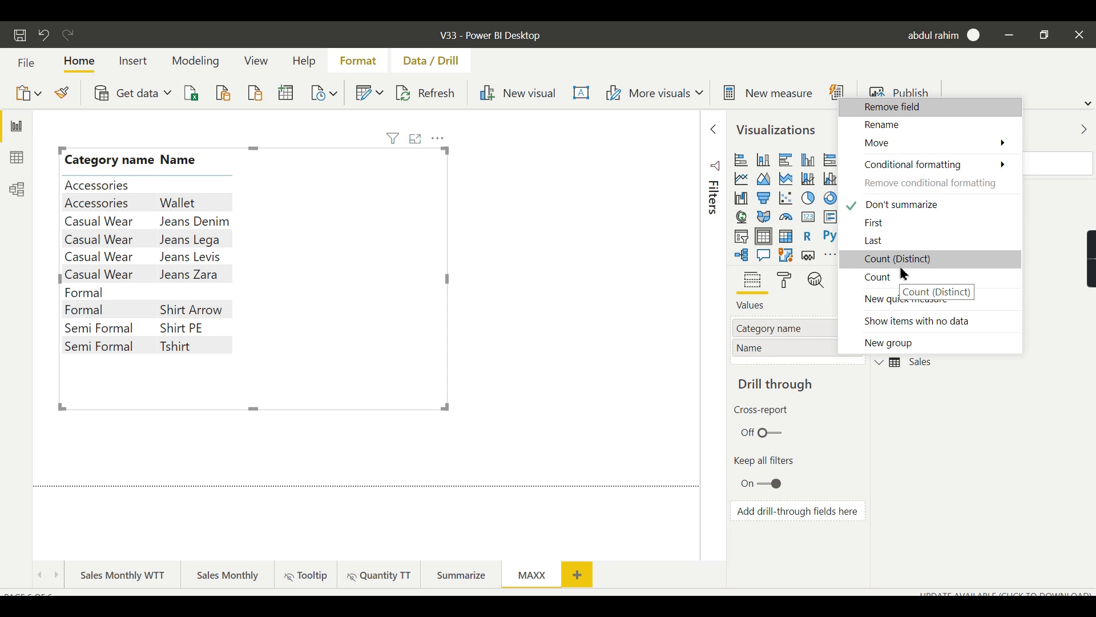
left_click(905, 271)
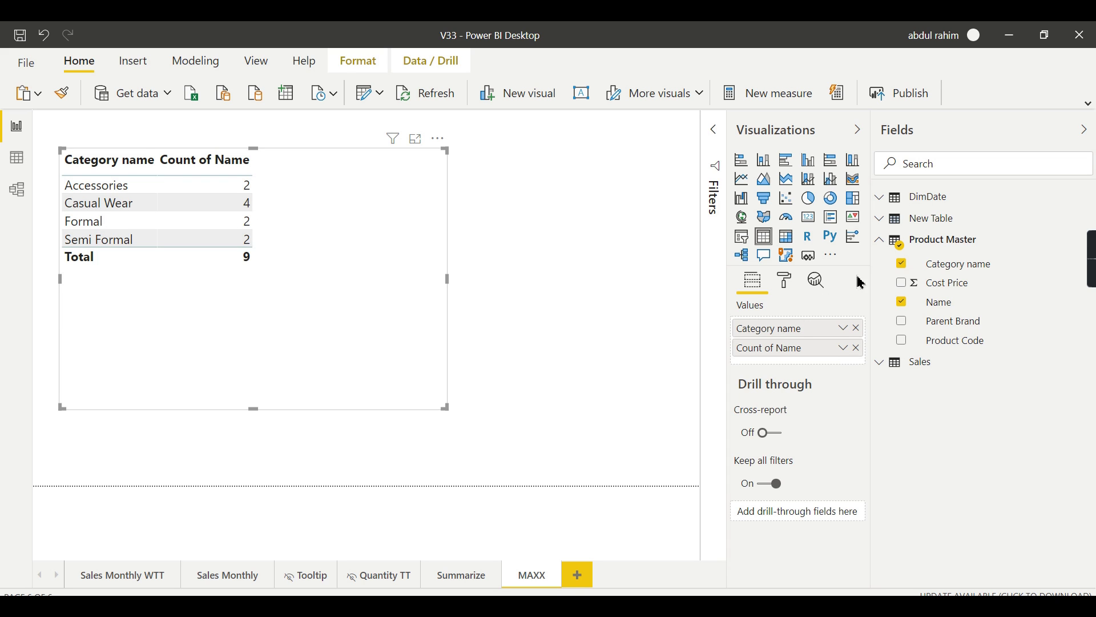
left_click(859, 350)
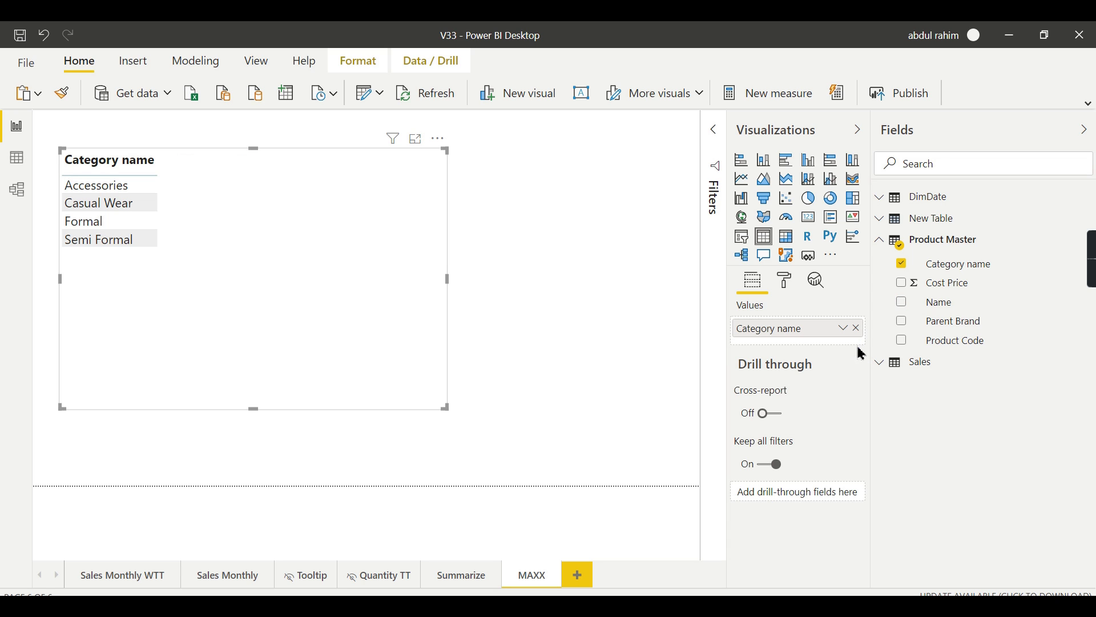
Create a measure in Product Master defined as DisMea = DISTINCTCOUNT('Product Master'[Name]).
right_click(945, 250)
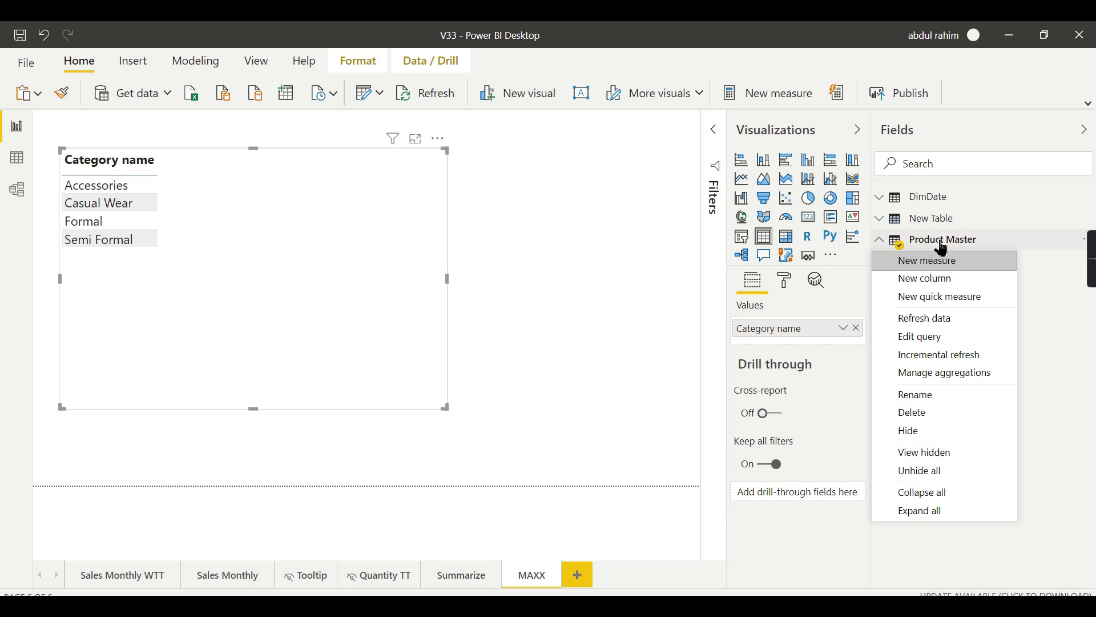
key("Escape")
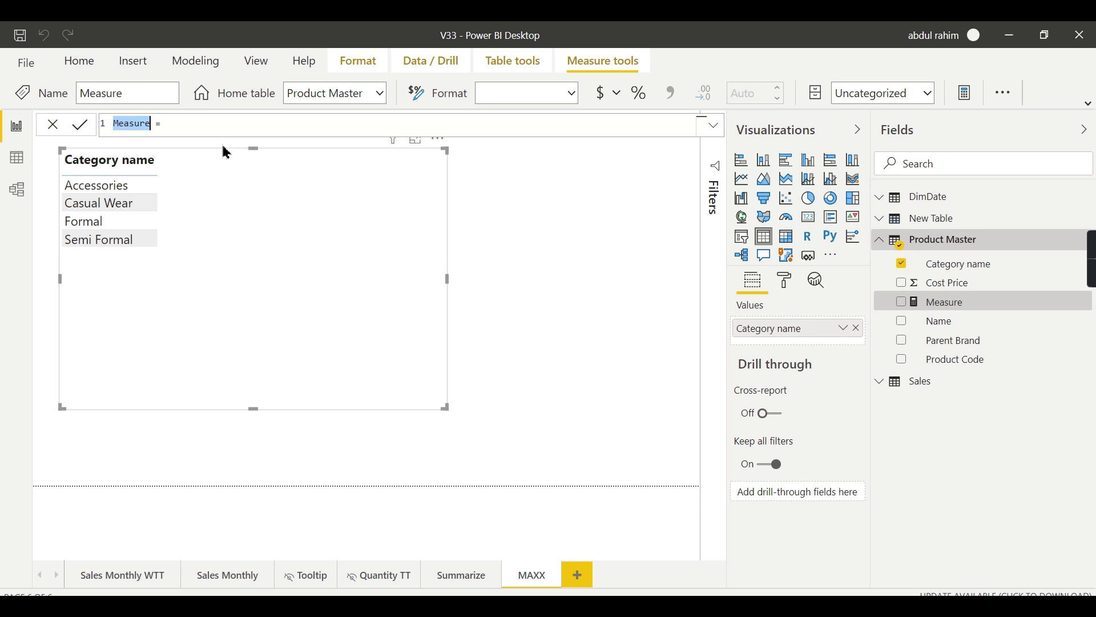
type("Dis")
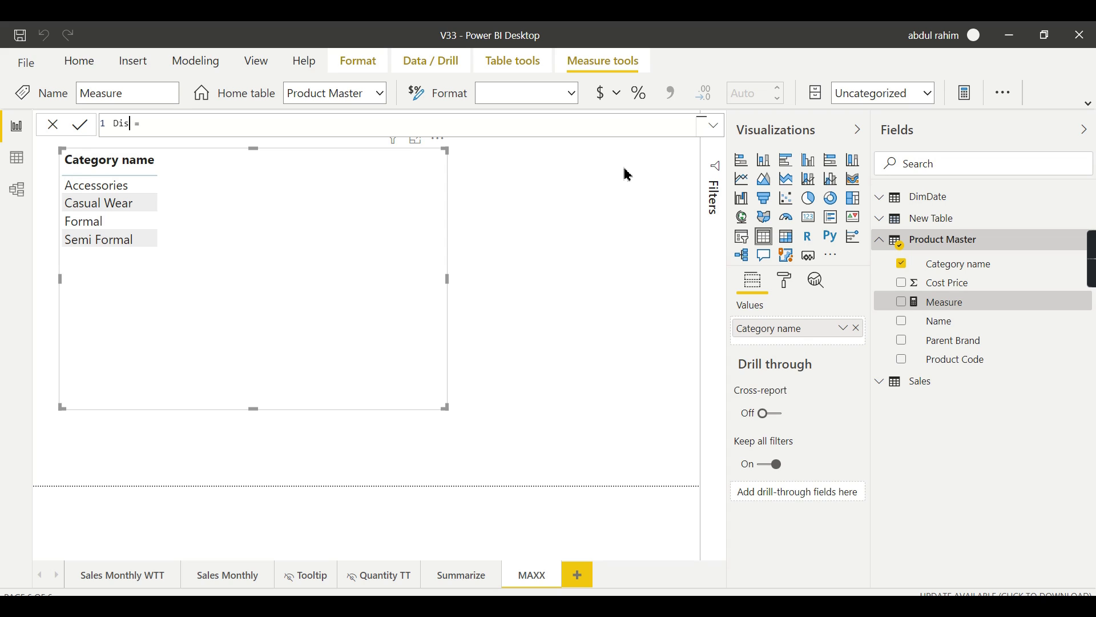
type("Mes")
key("BackSpace")
type("a = Distio")
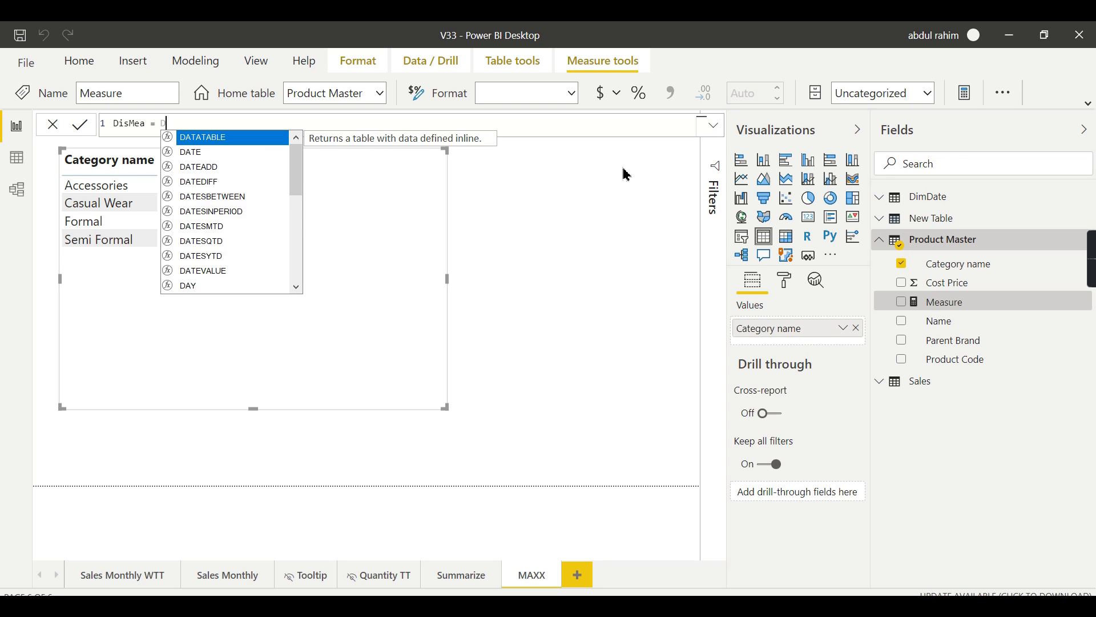
key("BackSpace")
key("BackSpace")
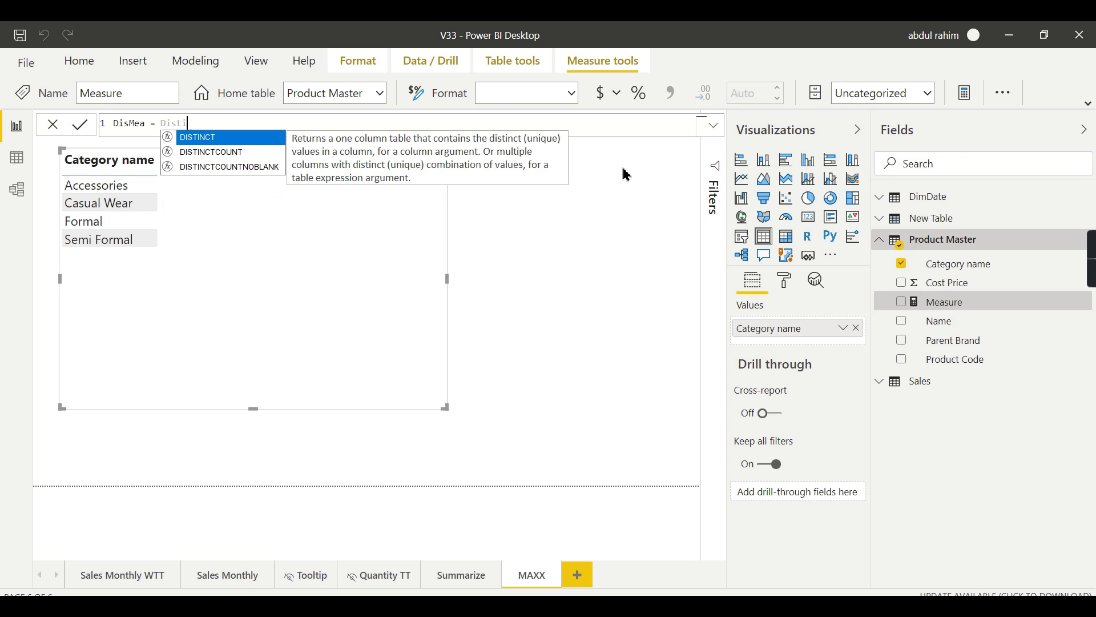
left_click(219, 153)
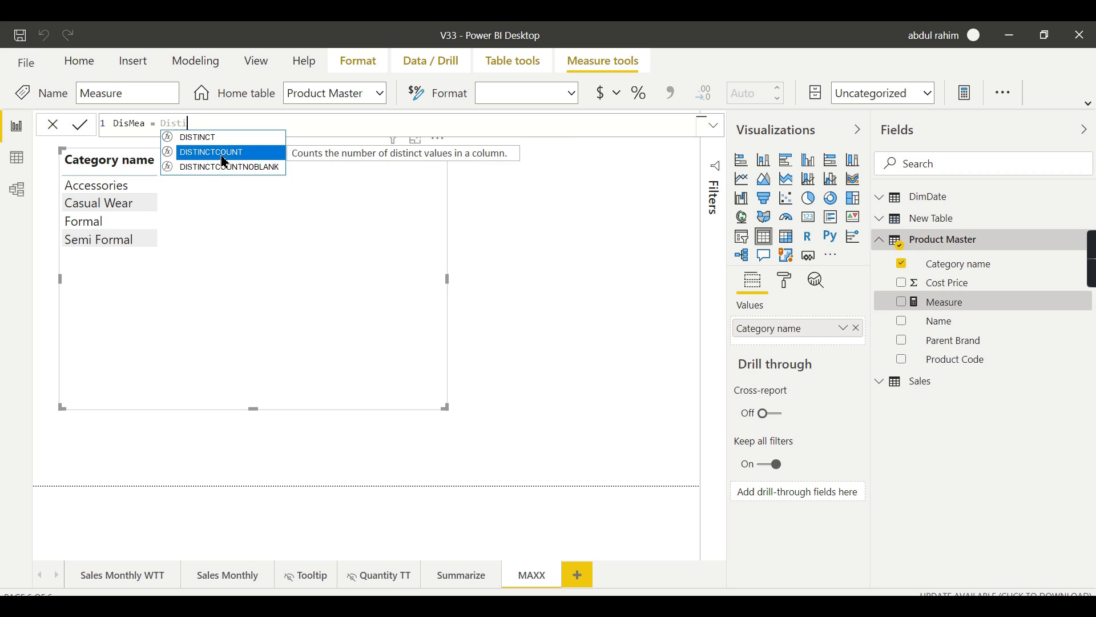
key("Tab")
type("Na")
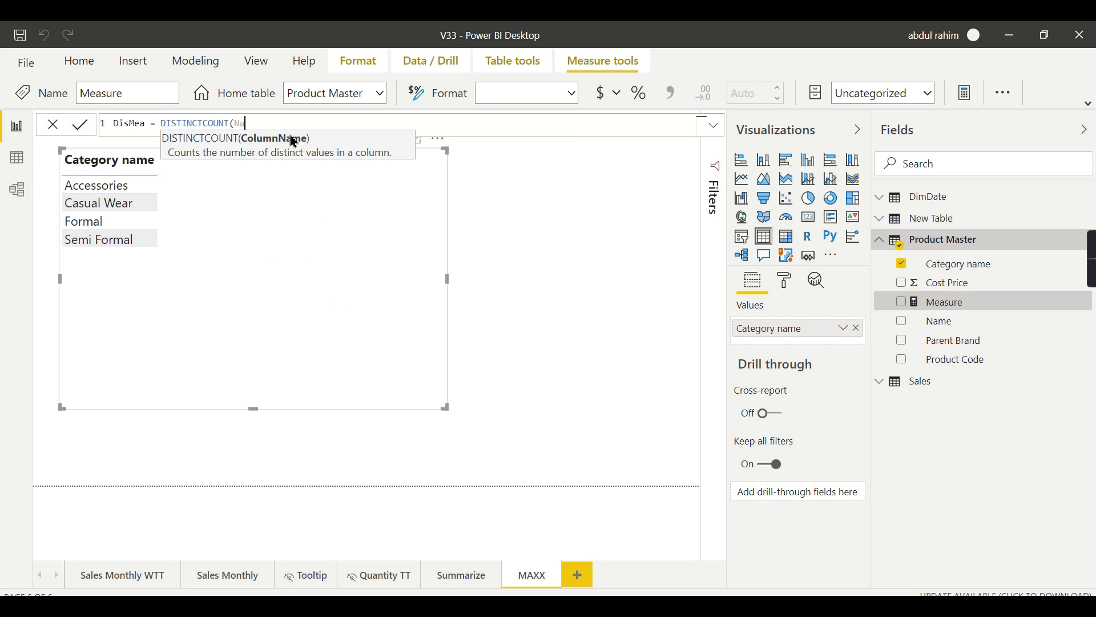
left_click(328, 218)
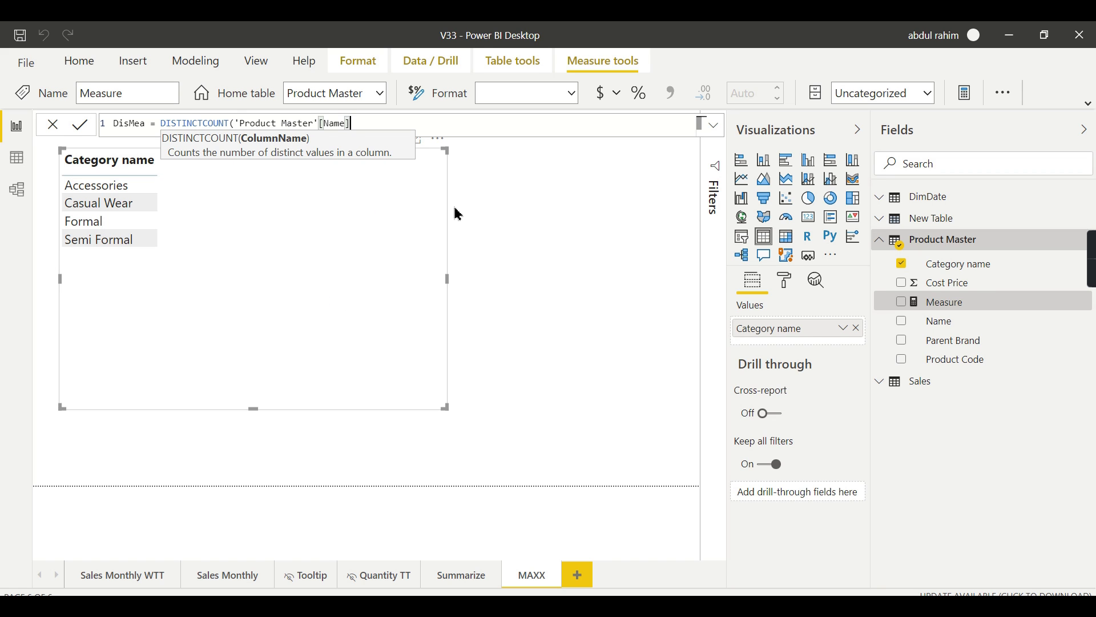
type(")")
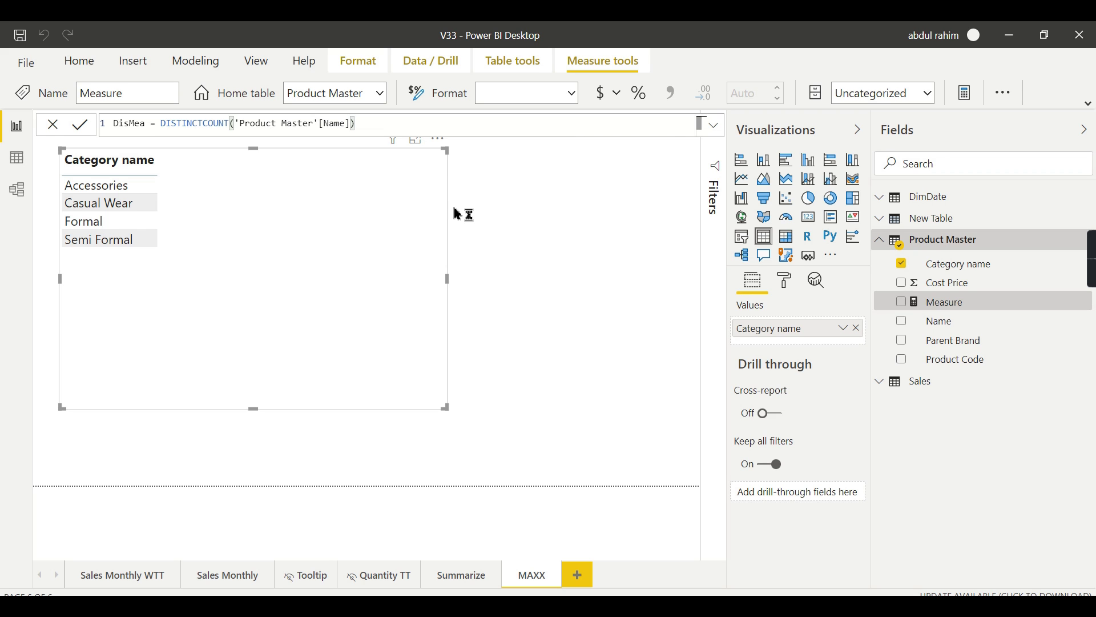
key("Return")
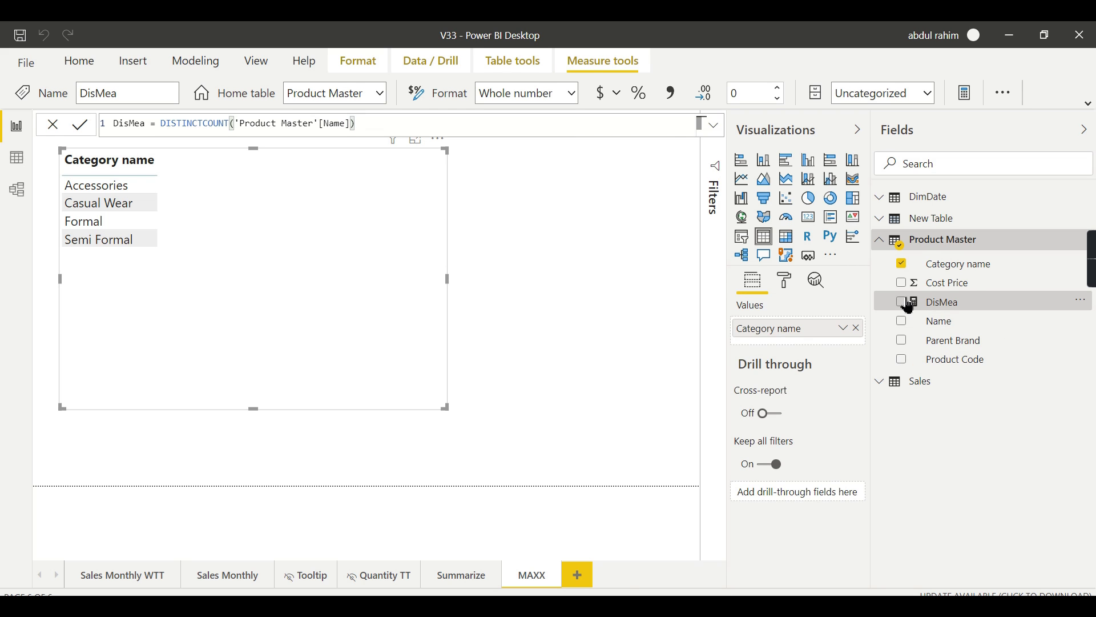
Add the DisMea measure and the Name field summarized as Count (Distinct) to the table visual.
left_click(909, 306)
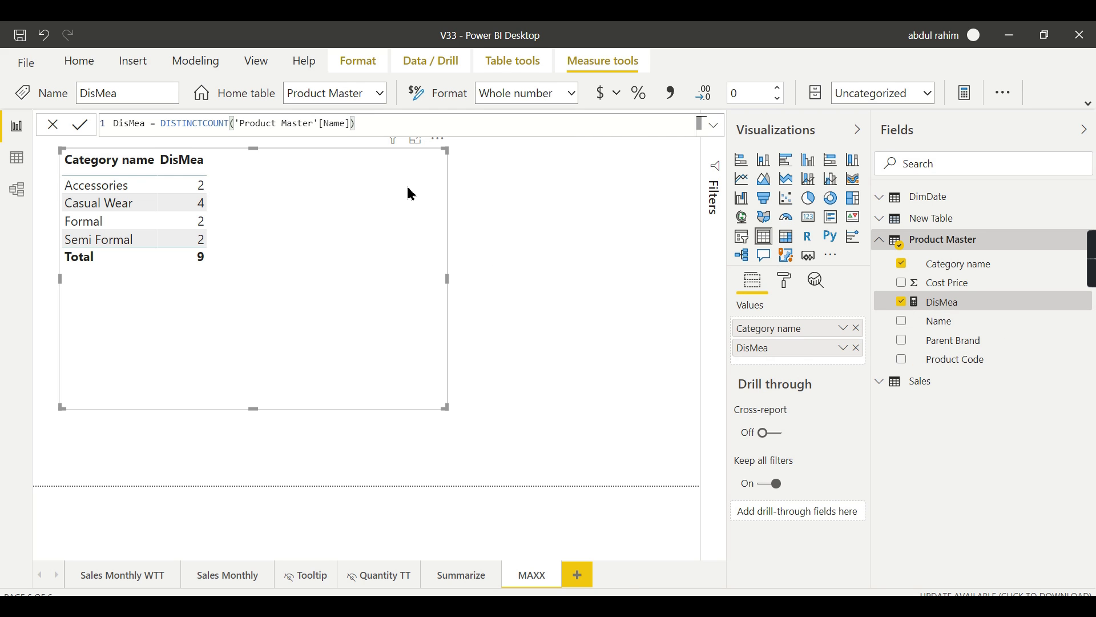
left_click_drag(937, 321, 839, 368)
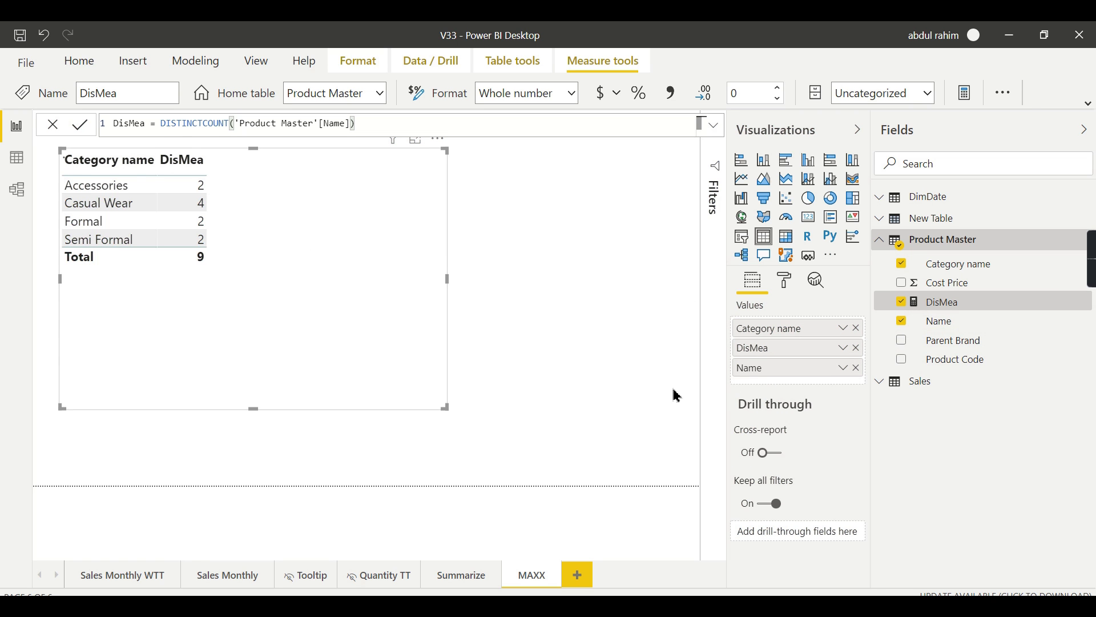
left_click(845, 371)
left_click(898, 289)
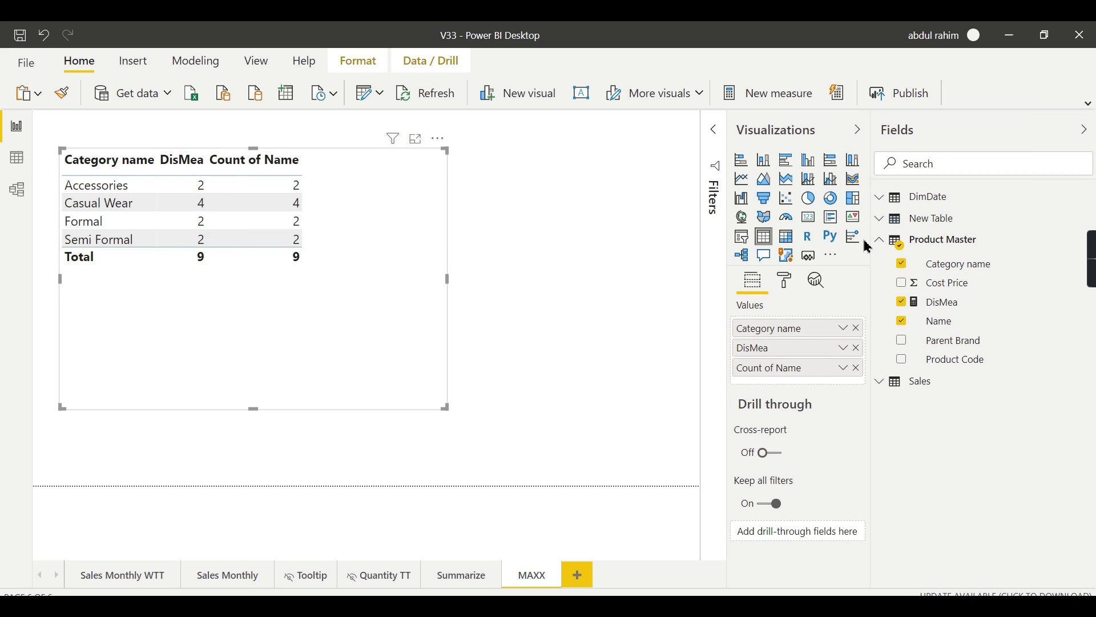
left_click(845, 369)
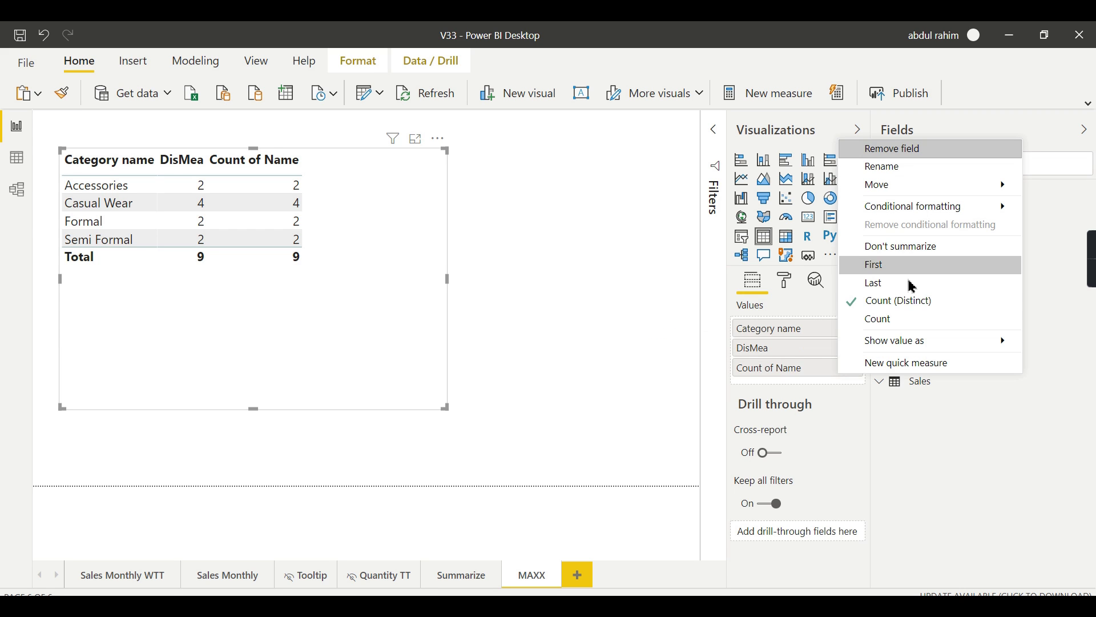
left_click(871, 421)
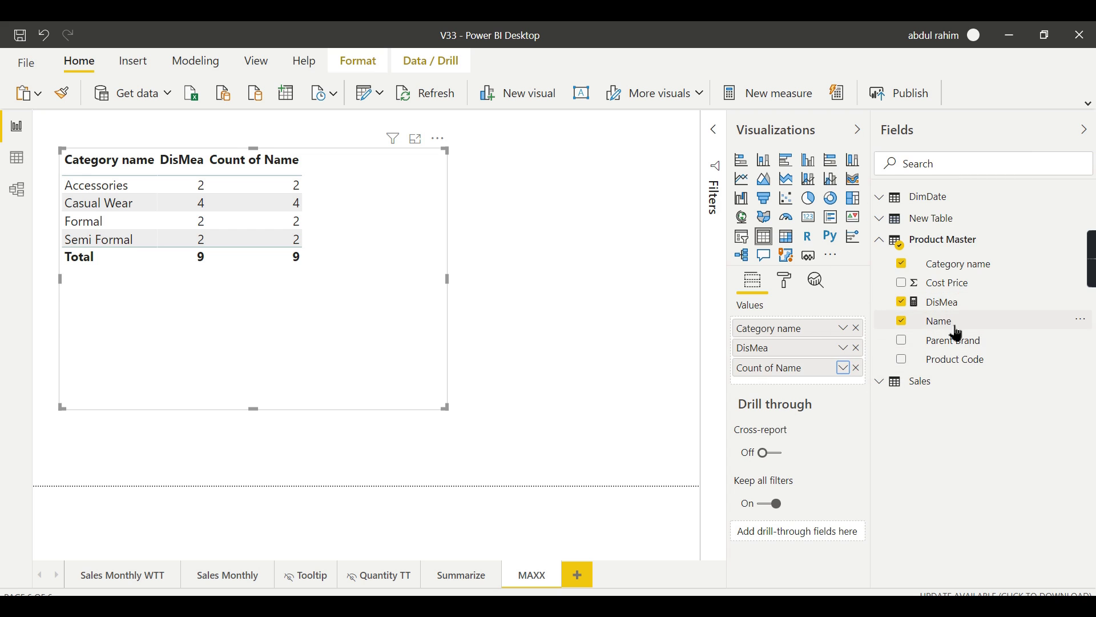
Compare the DisMea formula and its per-category results with the Name column, including blank entries, in the Product Master data.
left_click(945, 302)
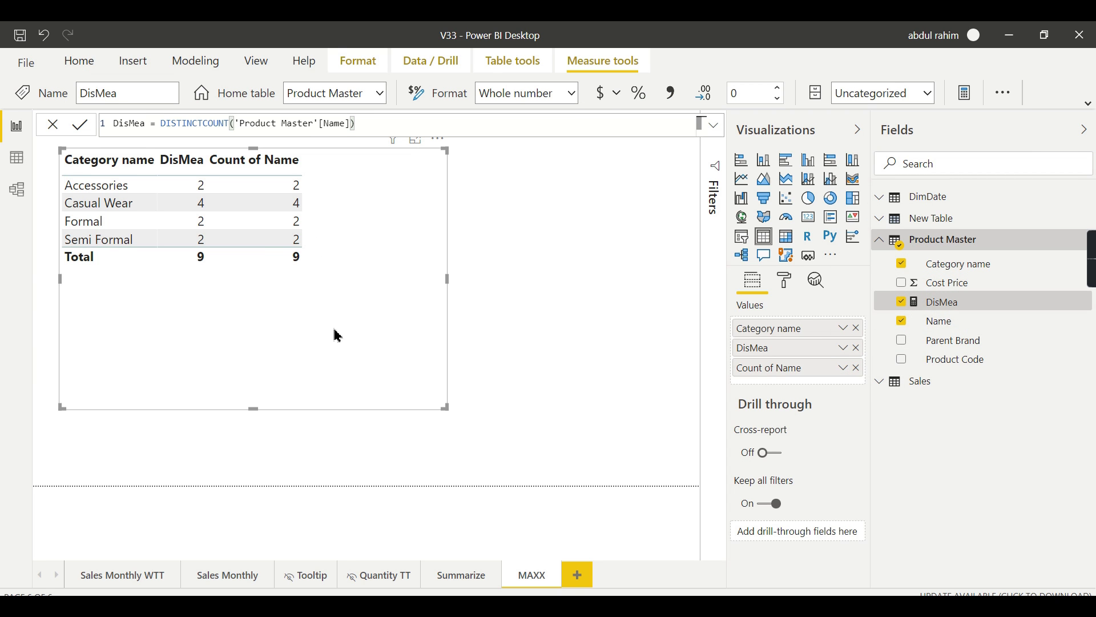
left_click(16, 162)
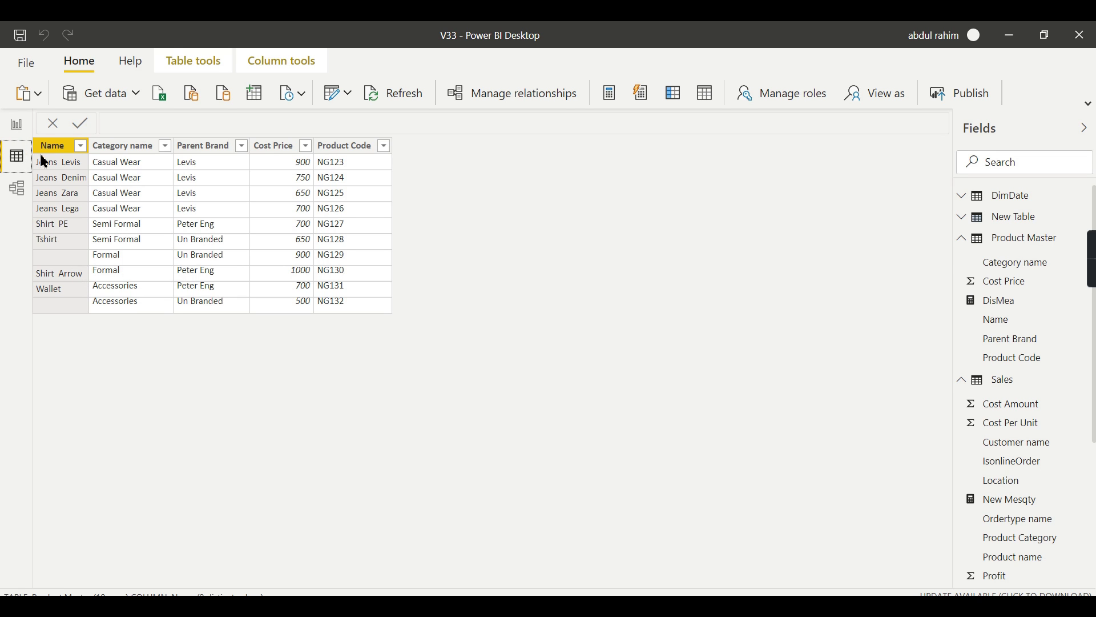
left_click(17, 125)
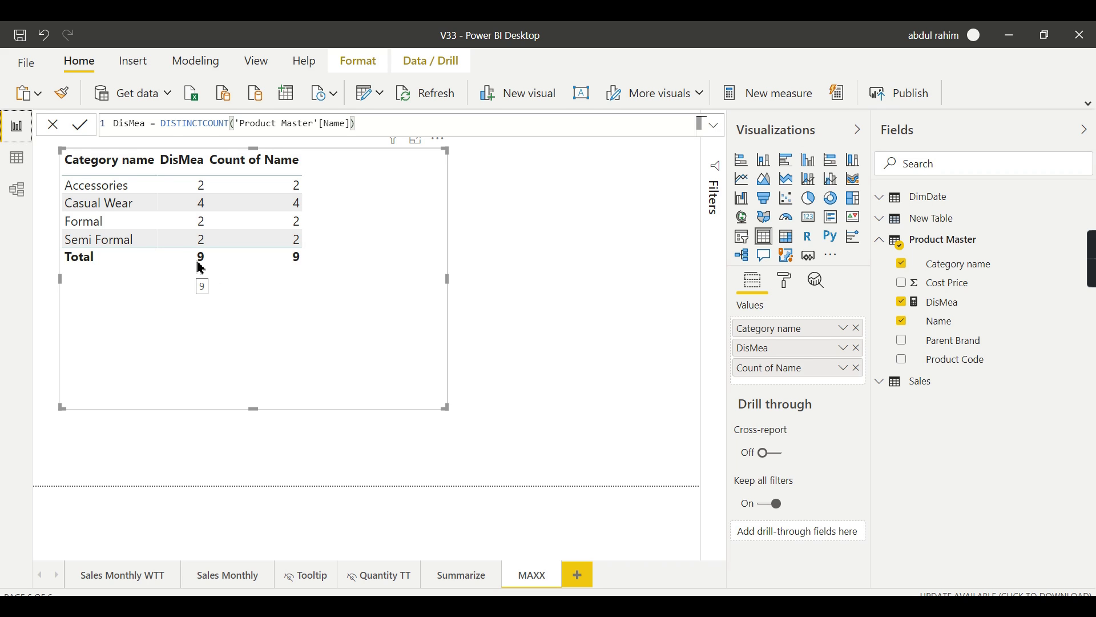
left_click(17, 157)
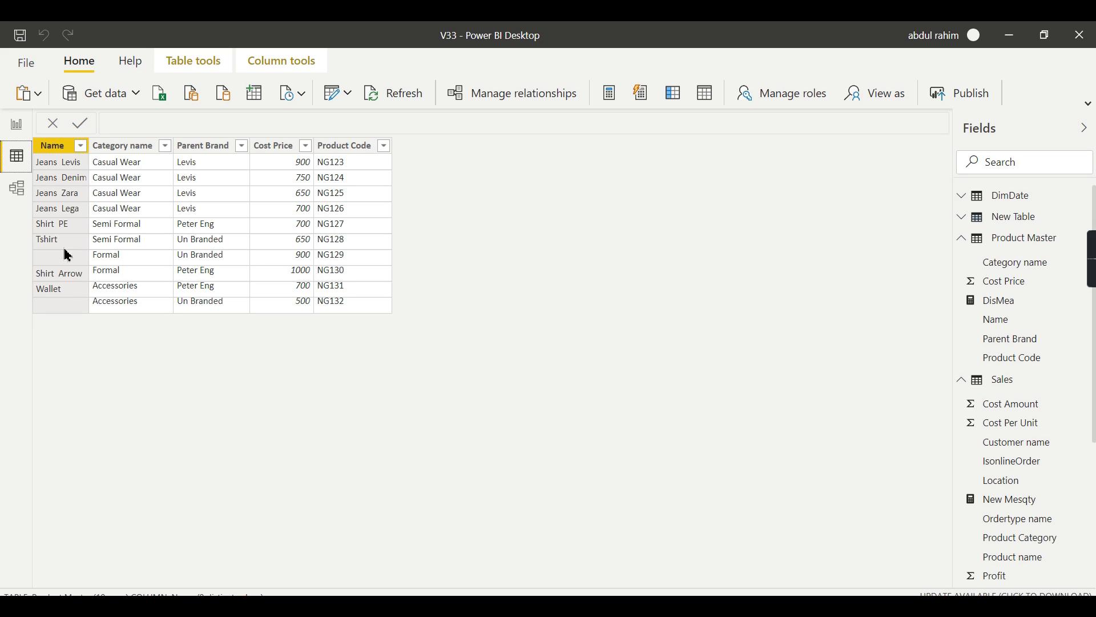
left_click(14, 124)
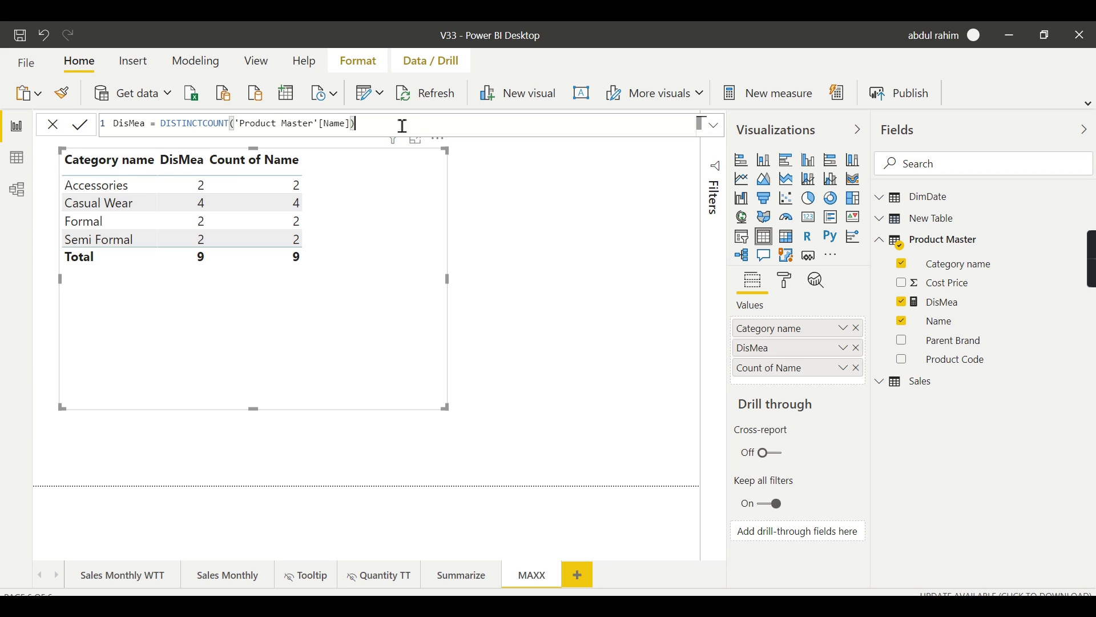
Start a new measure named DistNoblank, reusing the expression DISTINCTCOUNT('Product Master'[Name]) copied from DisMea.
left_click_drag(402, 123, 43, 124)
key("ctrl+c")
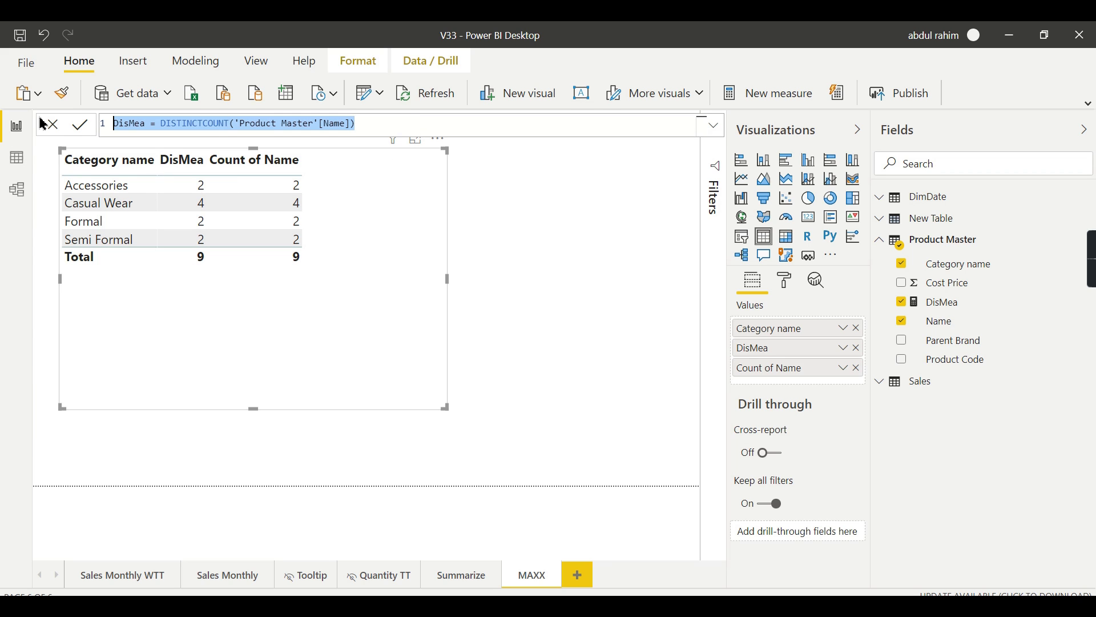
left_click(793, 106)
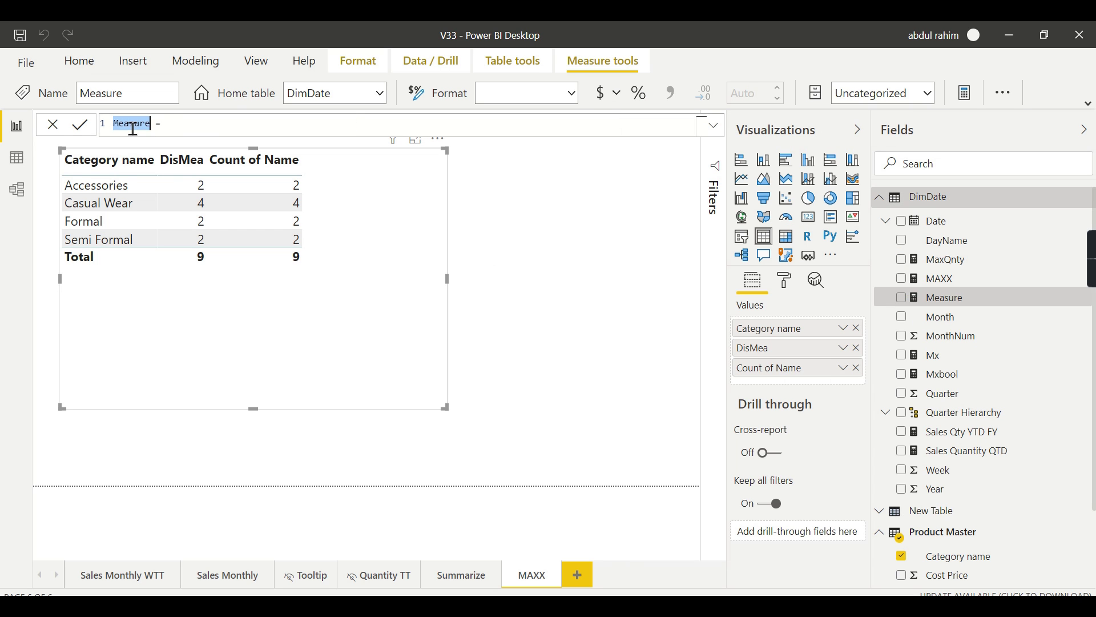
type("Dist")
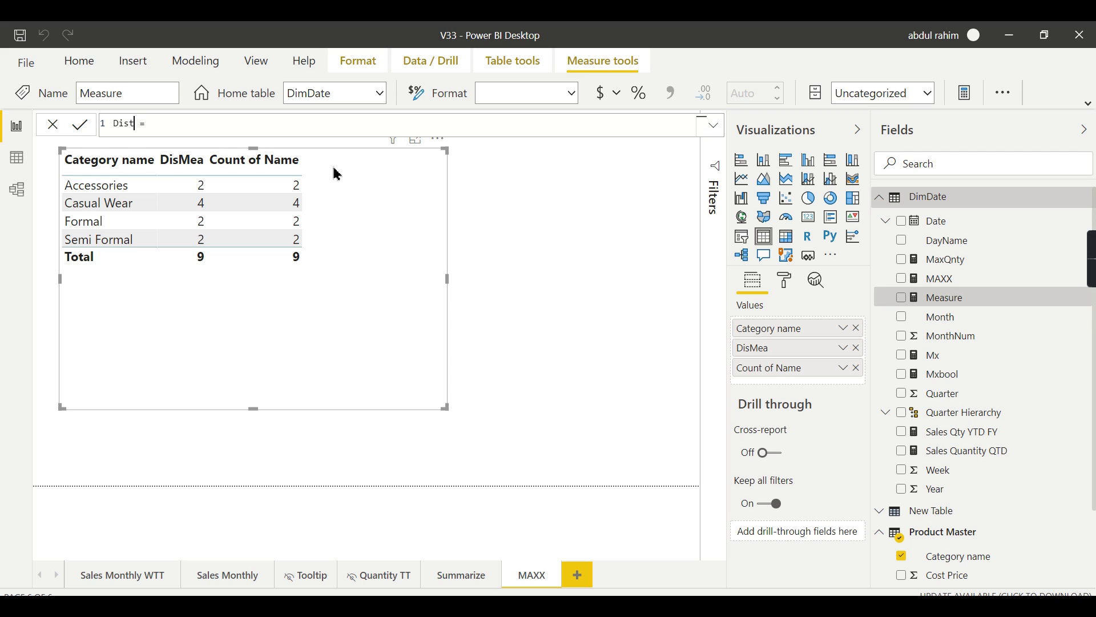
type("Noblank")
key("ctrl+v")
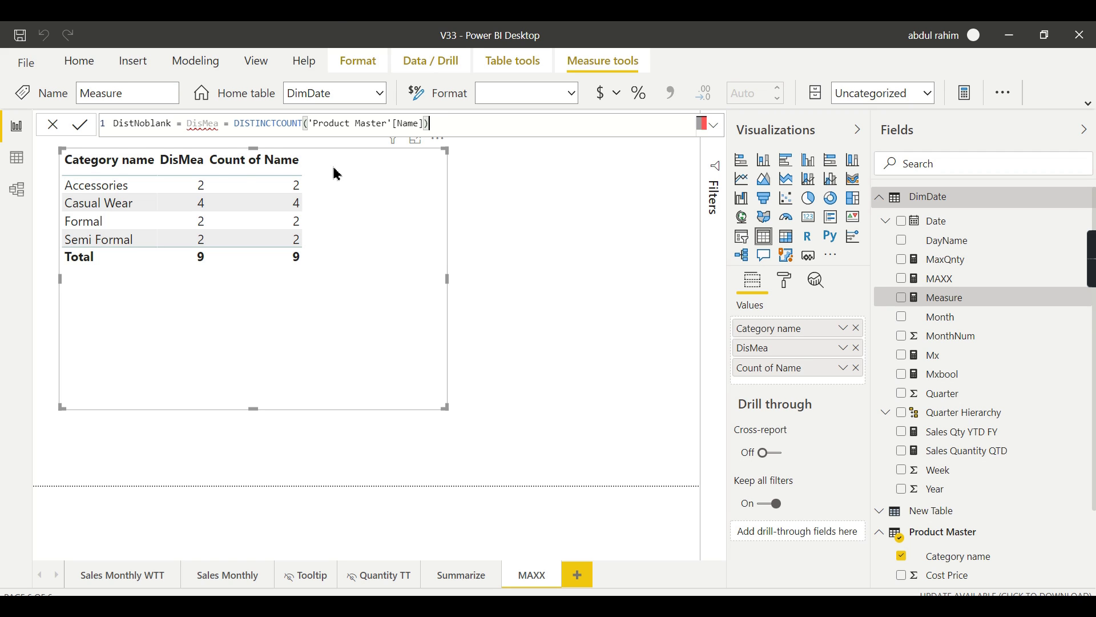
left_click_drag(236, 124, 194, 127)
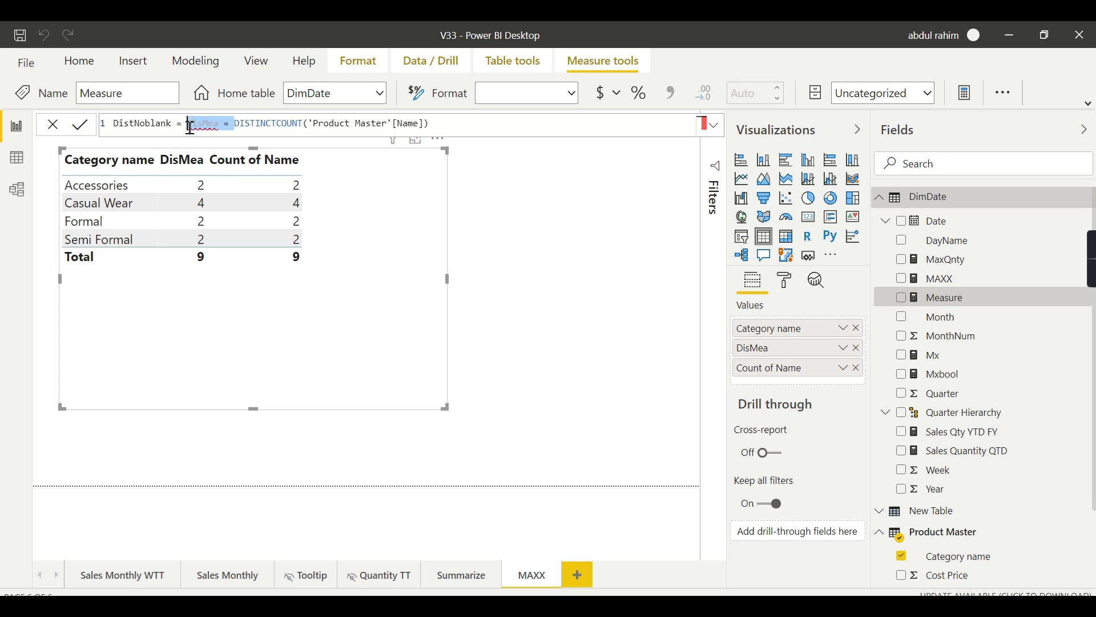
key("BackSpace")
Change the DistNoblank function to DISTINCTCOUNTNOBLANK, save the measure and add it to the table visual.
double_click(255, 126)
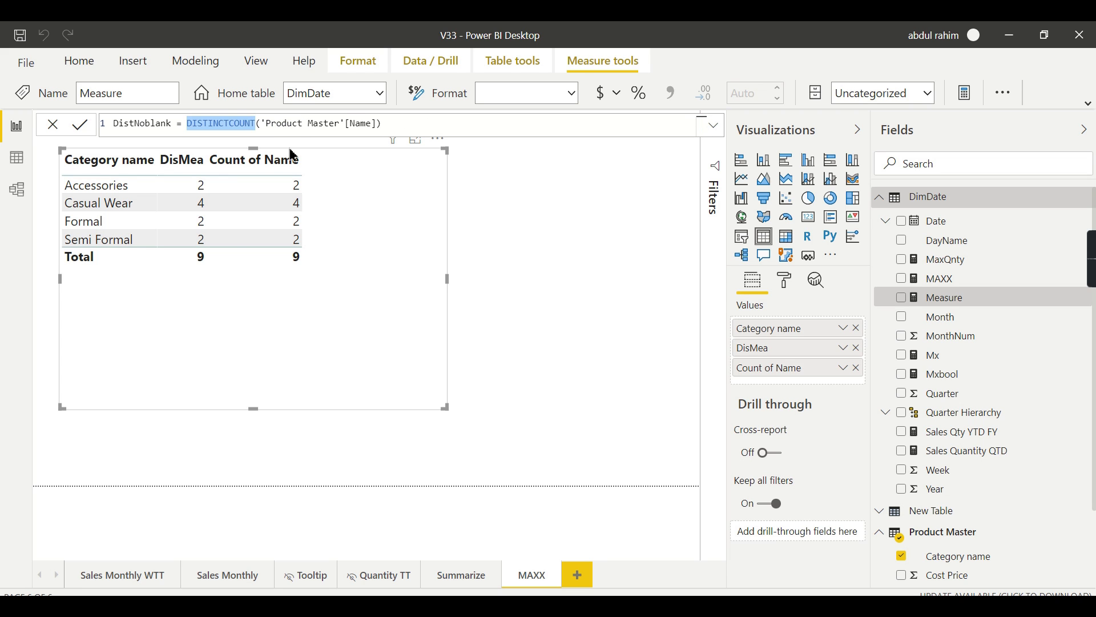
type("dis")
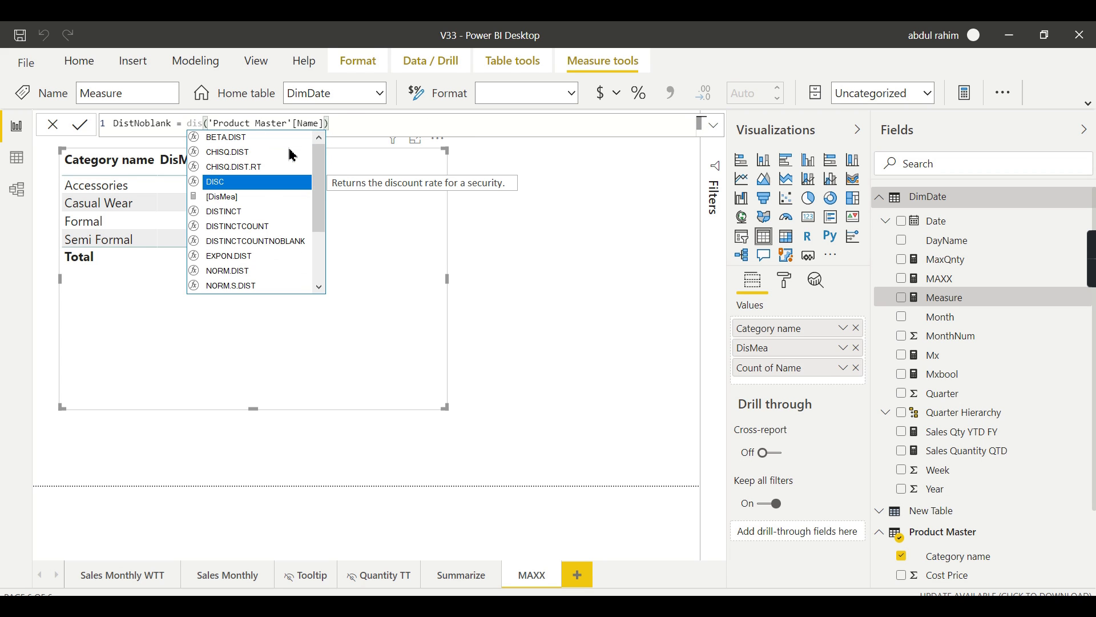
left_click(234, 241)
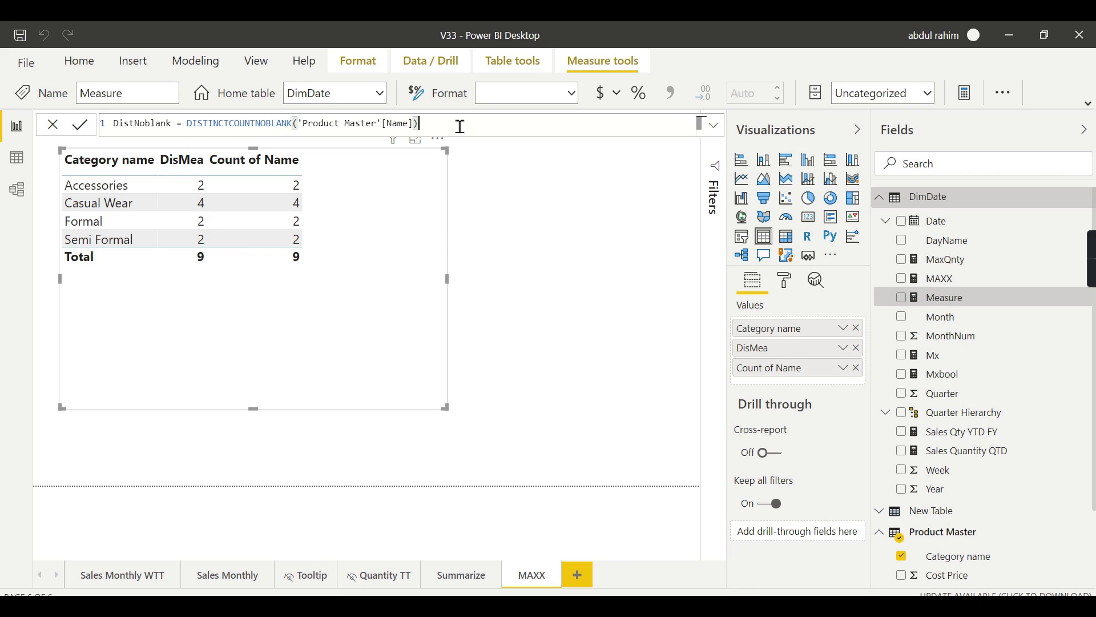
key("Return")
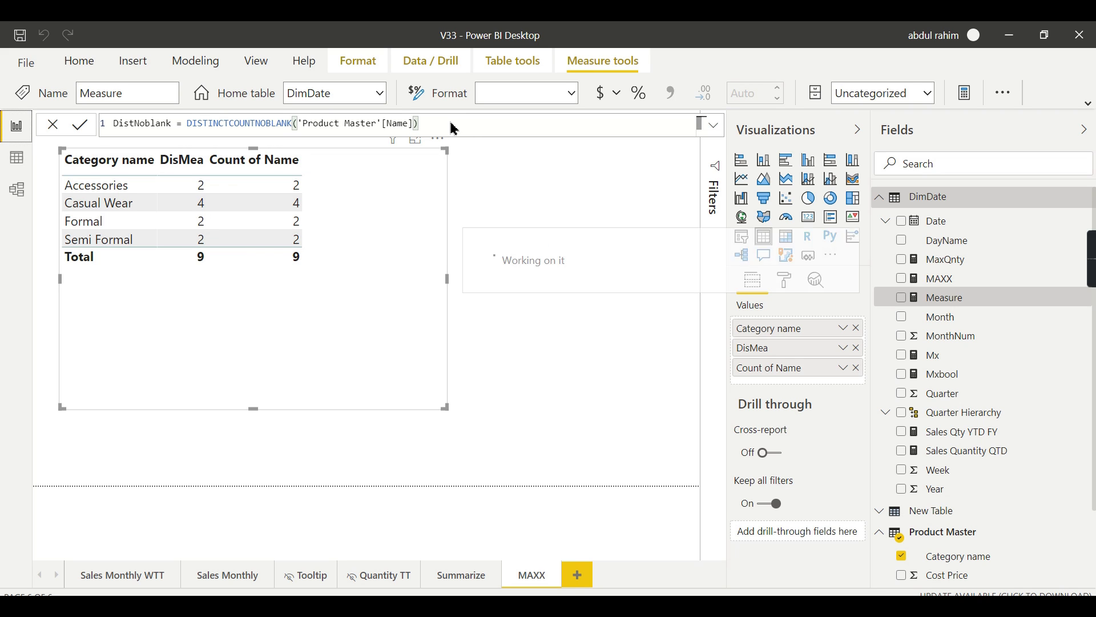
left_click(914, 265)
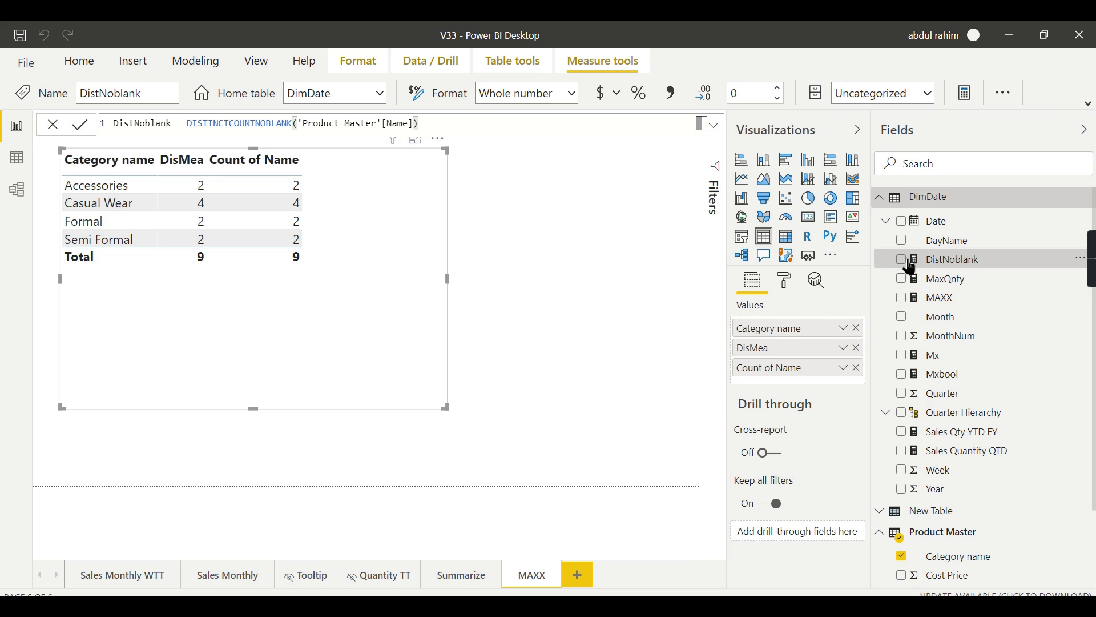